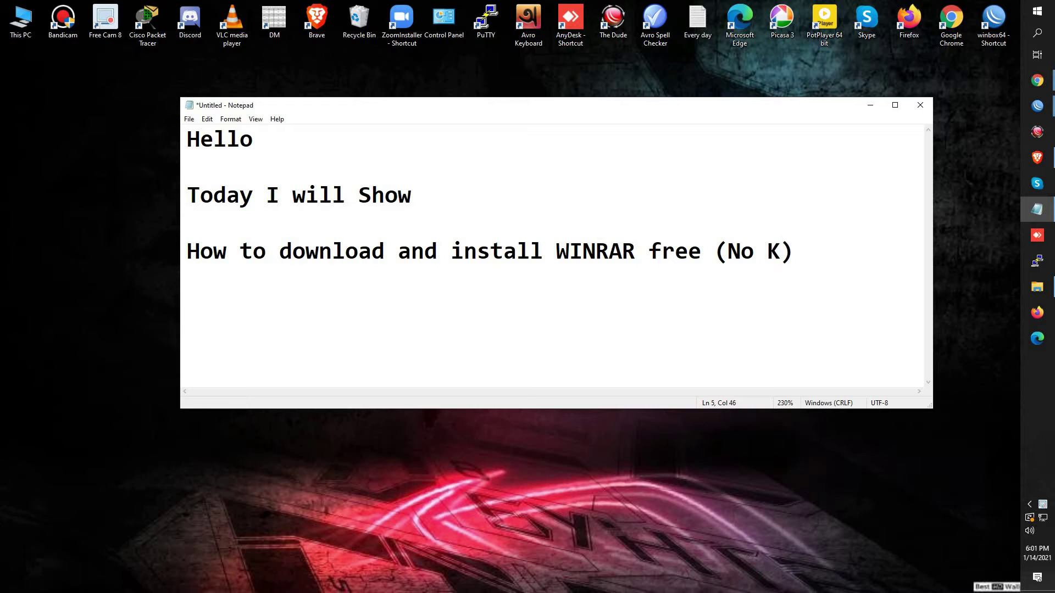
Step: Complete the Notepad line as "How to download and install WINRAR free (No Key)" and add the line "So lets Start...." below it
text(ey)
key(Return)
text(So l)
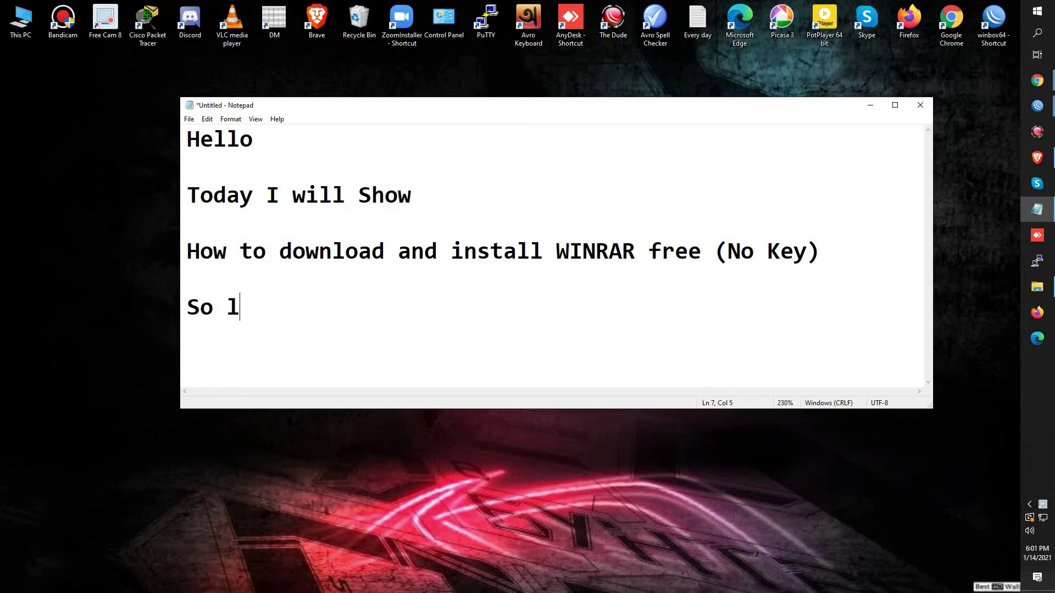
text(ets Start....)
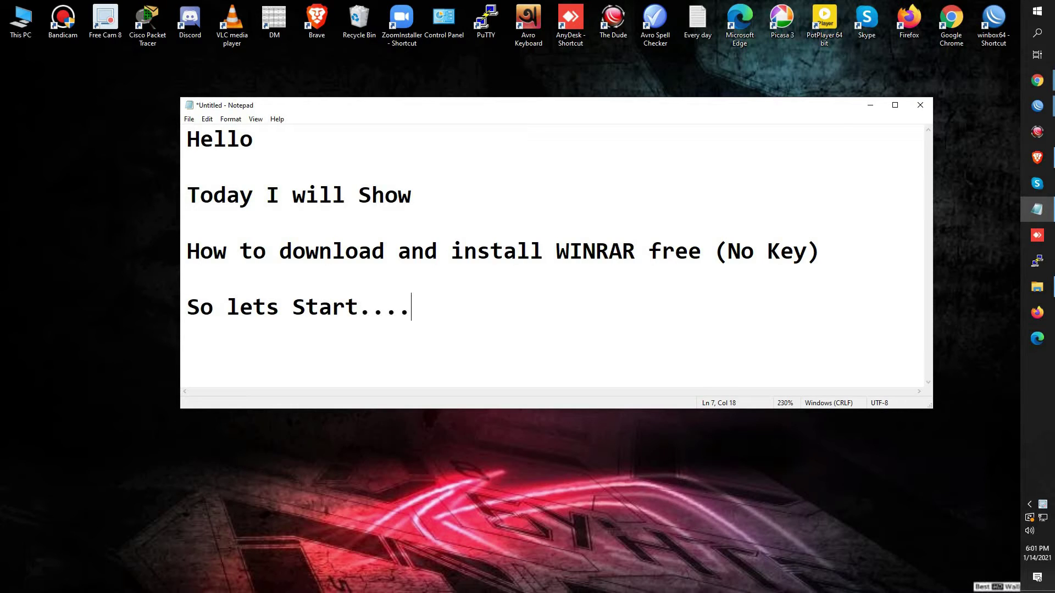
Step: Switch to the Brave browser, search the web for "softonic", and open the Softonic home page in a new tab
click(1037, 157)
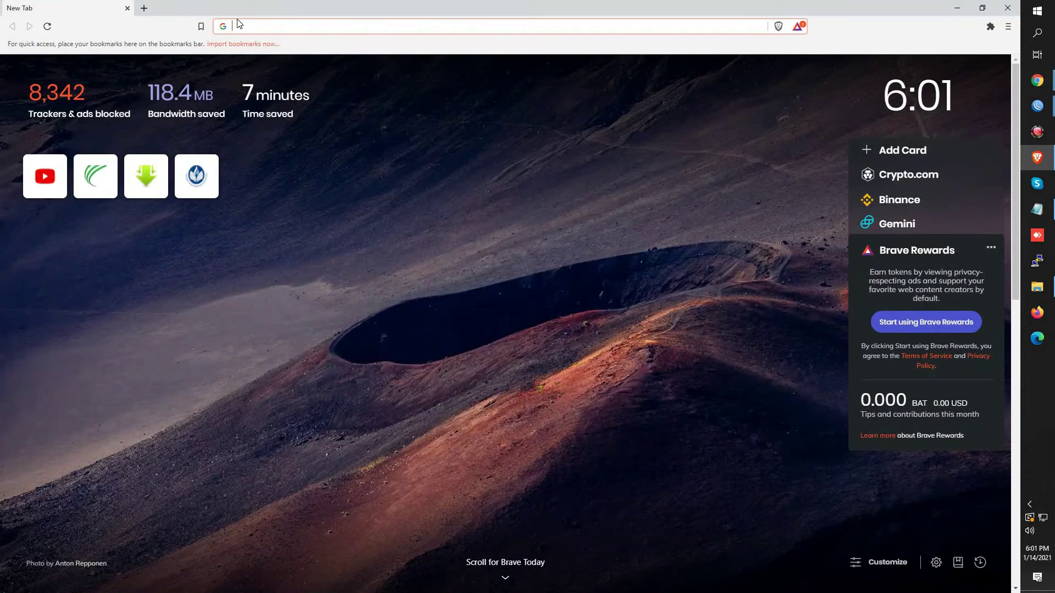
click(247, 33)
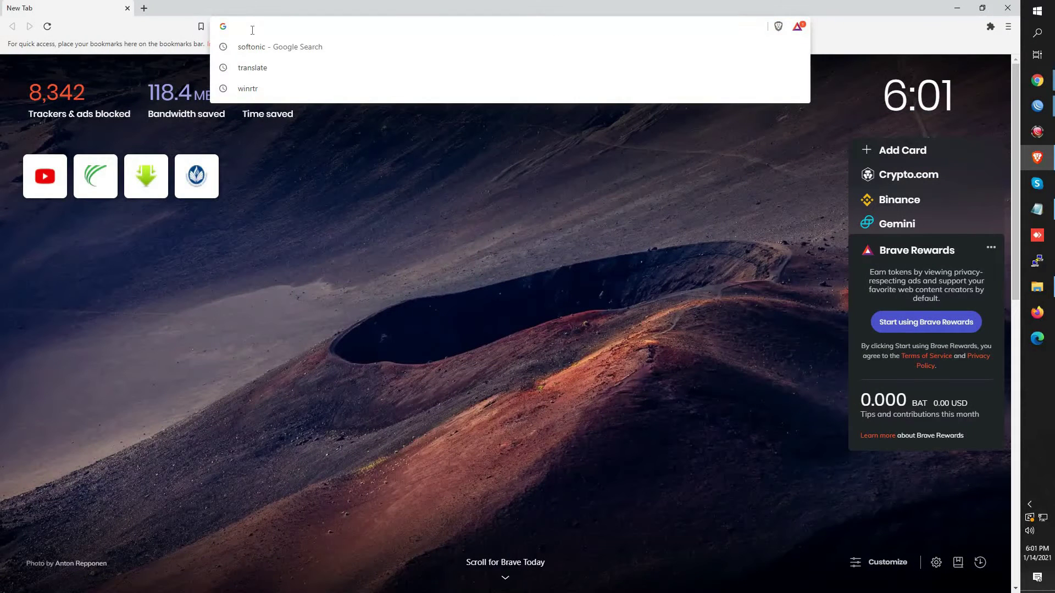
text(softonic)
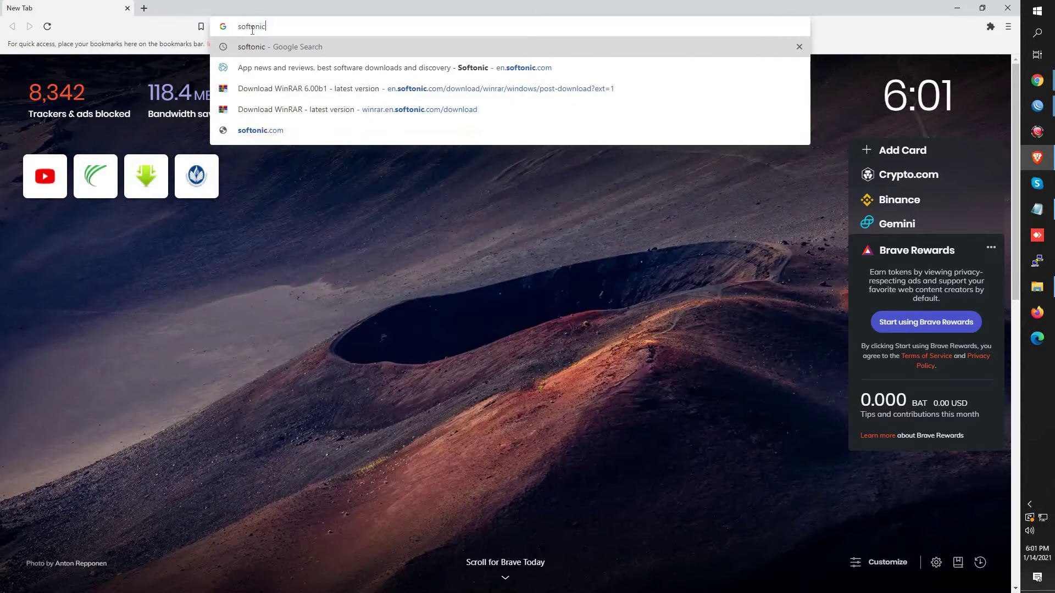
key(Return)
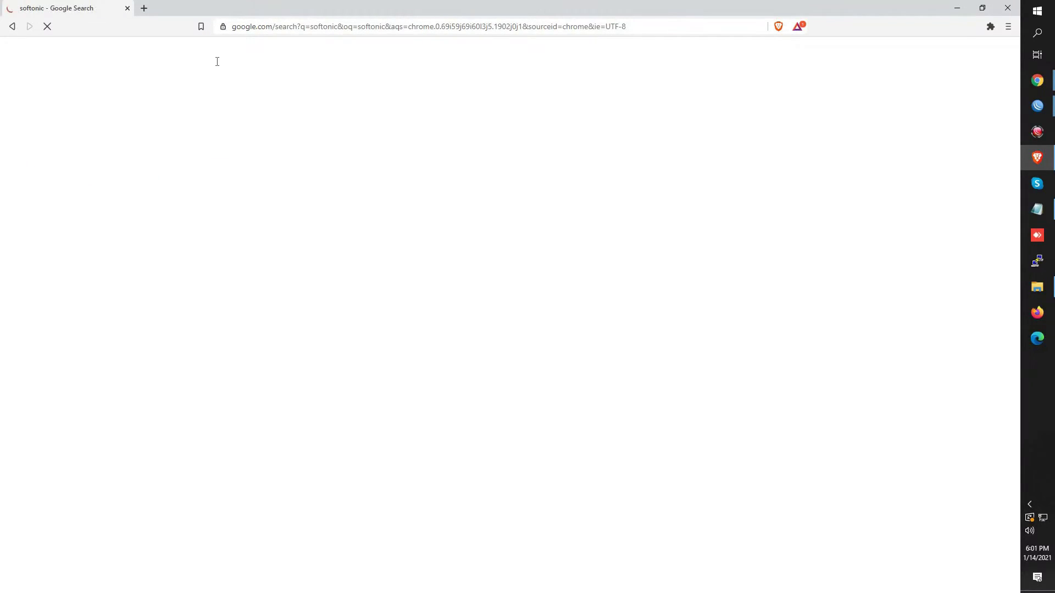
right_click(171, 163)
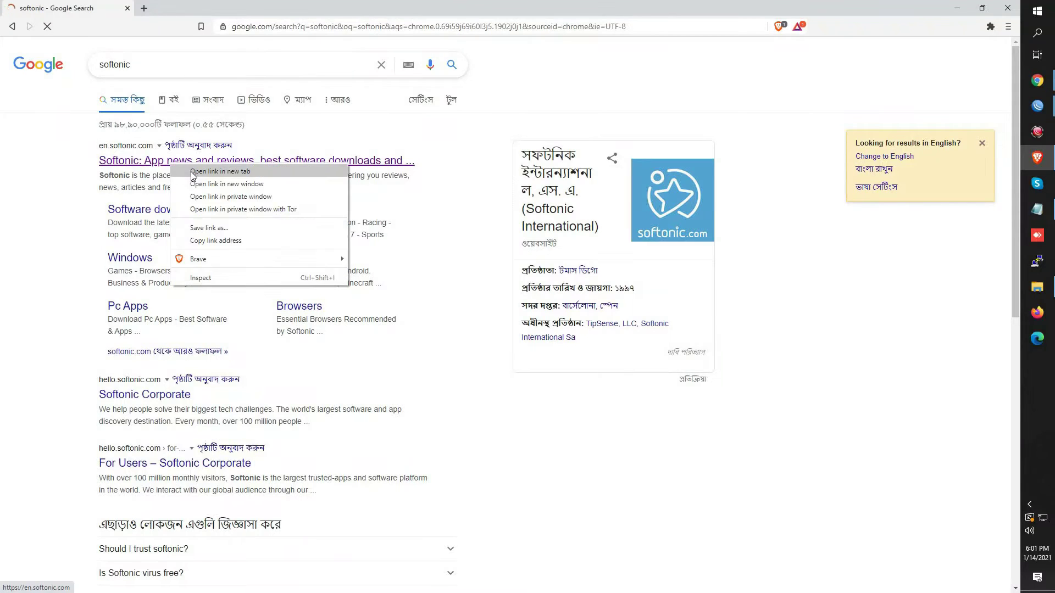
click(192, 174)
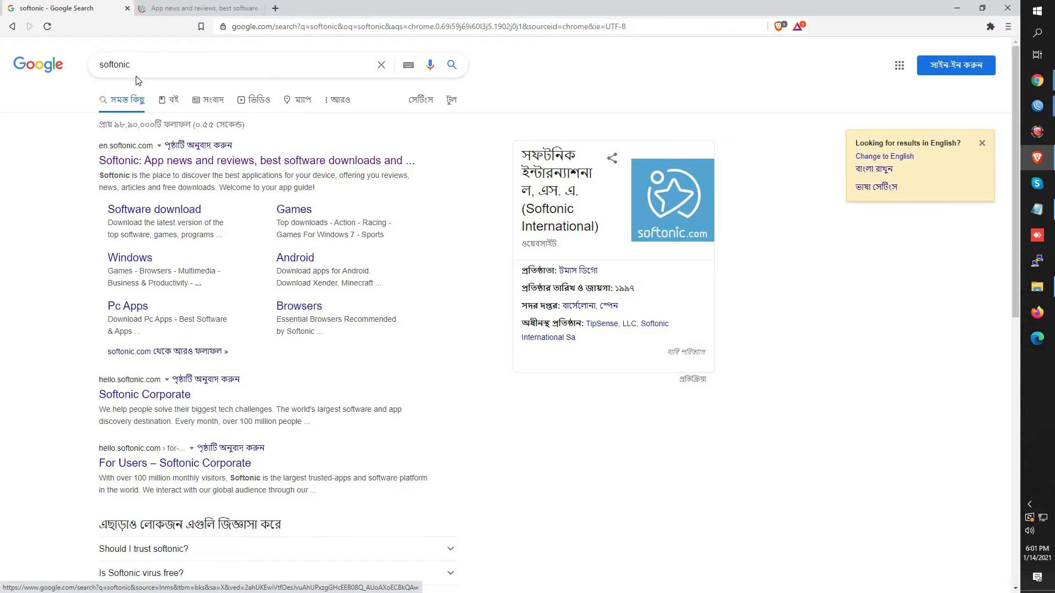
click(154, 10)
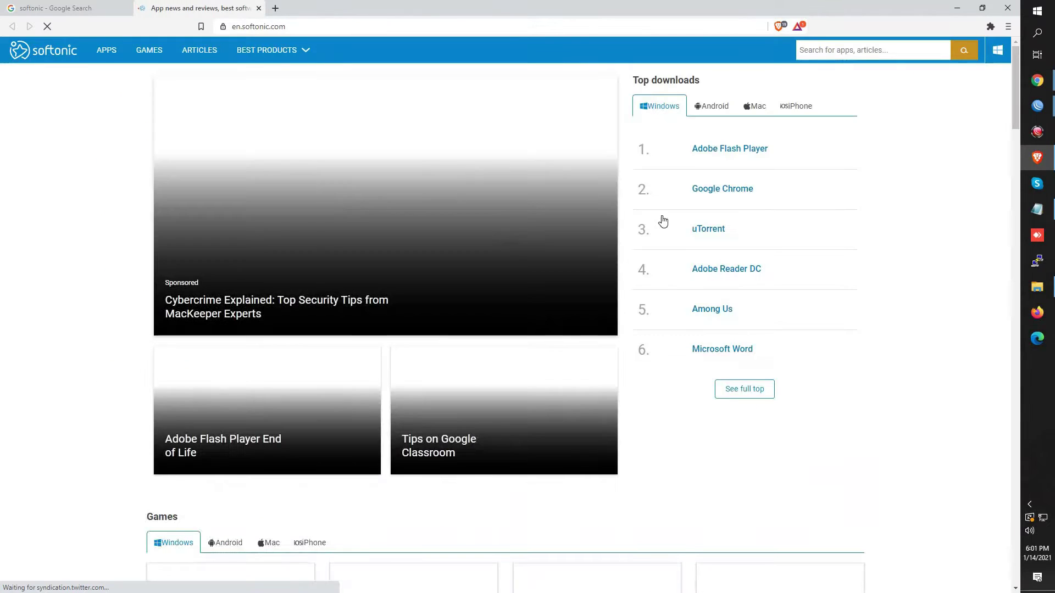
Step: Search Softonic for "winrar" and open the page of WinRAR 6.00b1
click(829, 49)
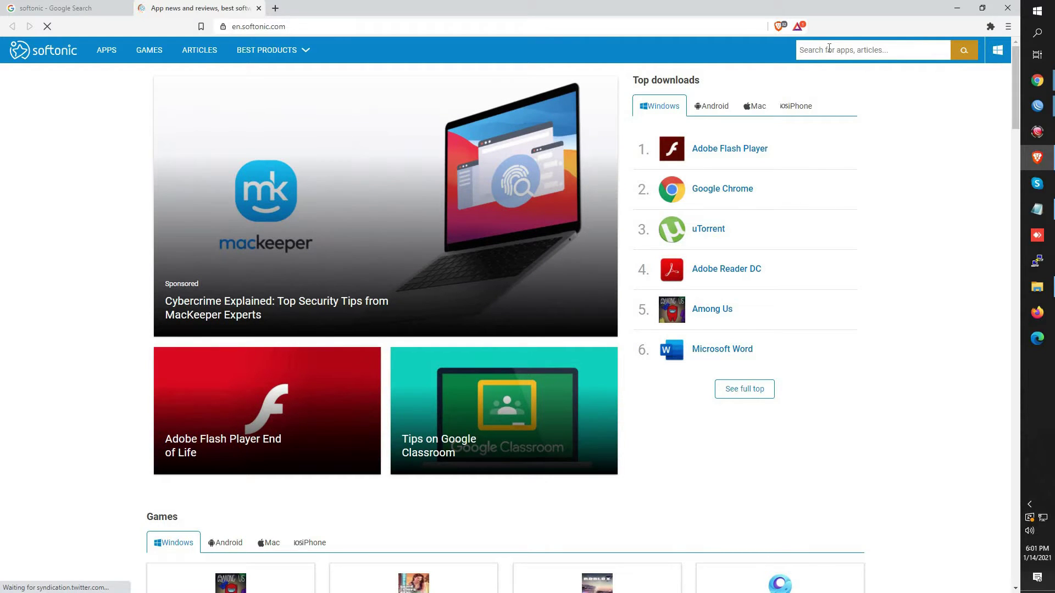
text(winrar)
key(Return)
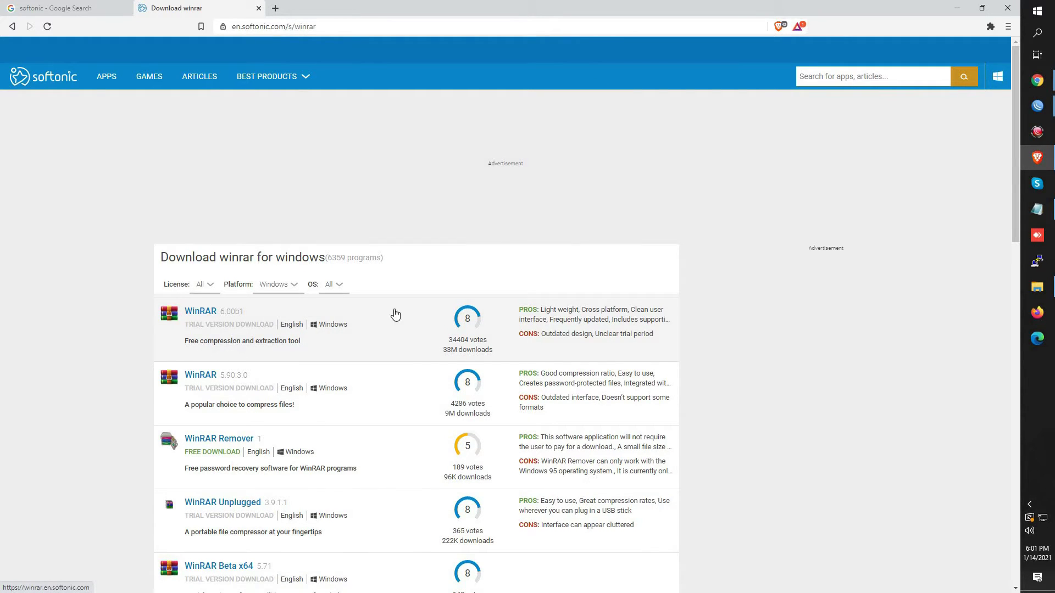
click(181, 311)
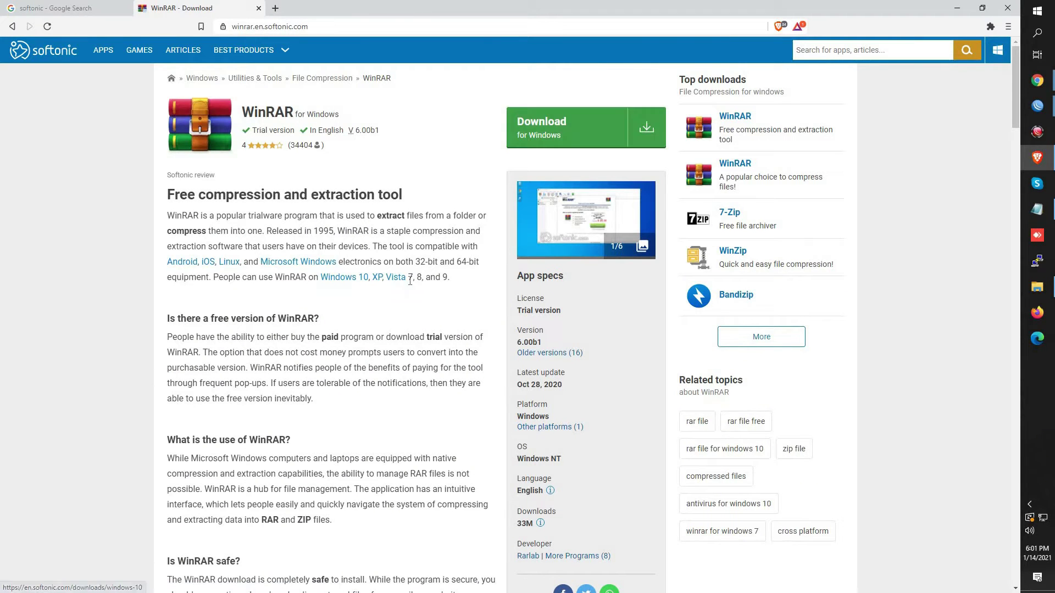
Step: Highlight the sentence on supported Windows versions and start the WinRAR download for PC
drag(448, 277, 169, 271)
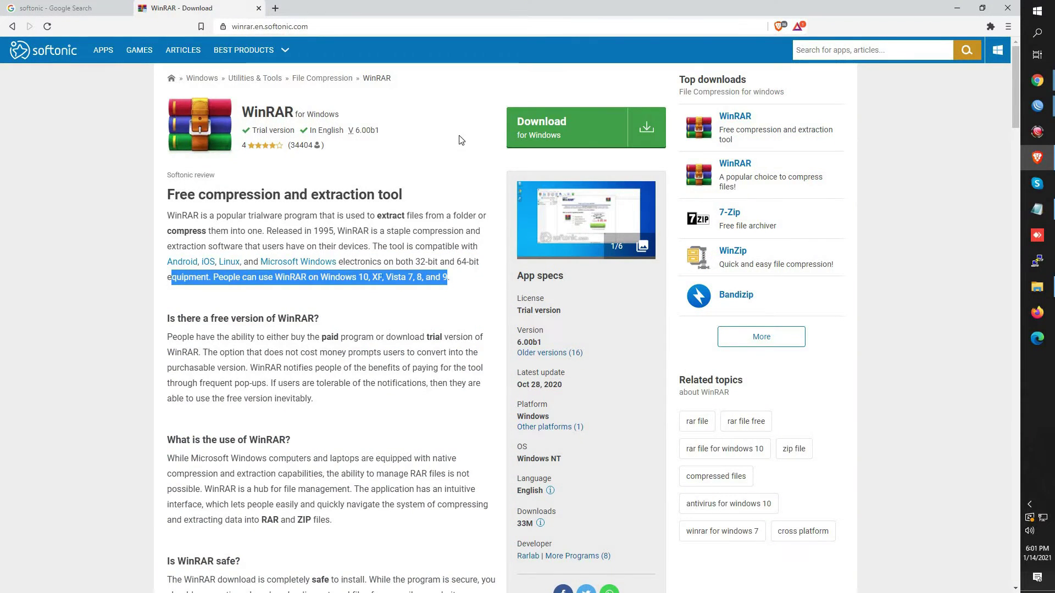
click(525, 139)
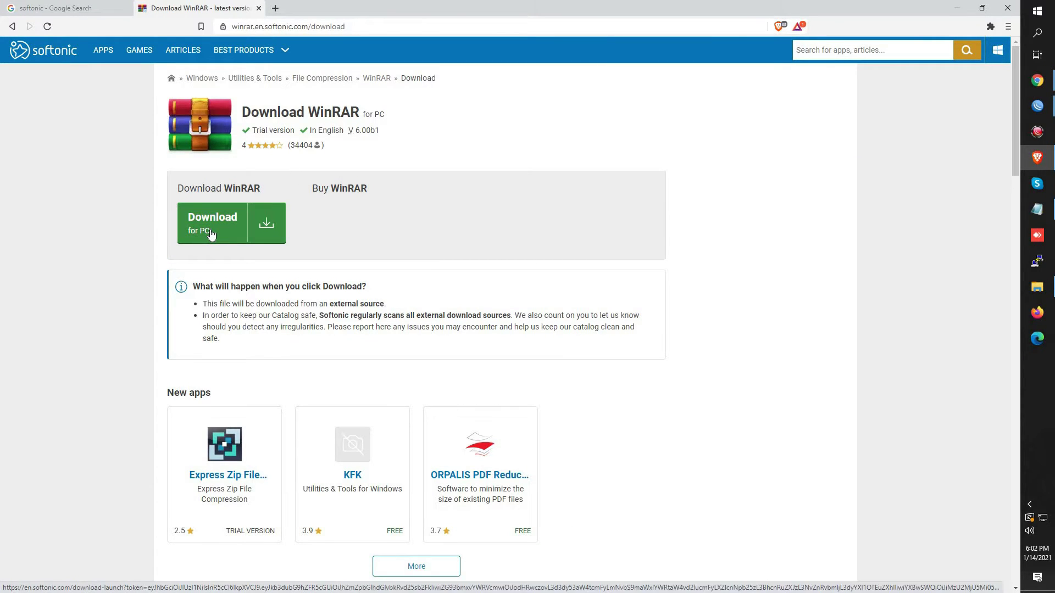
click(212, 234)
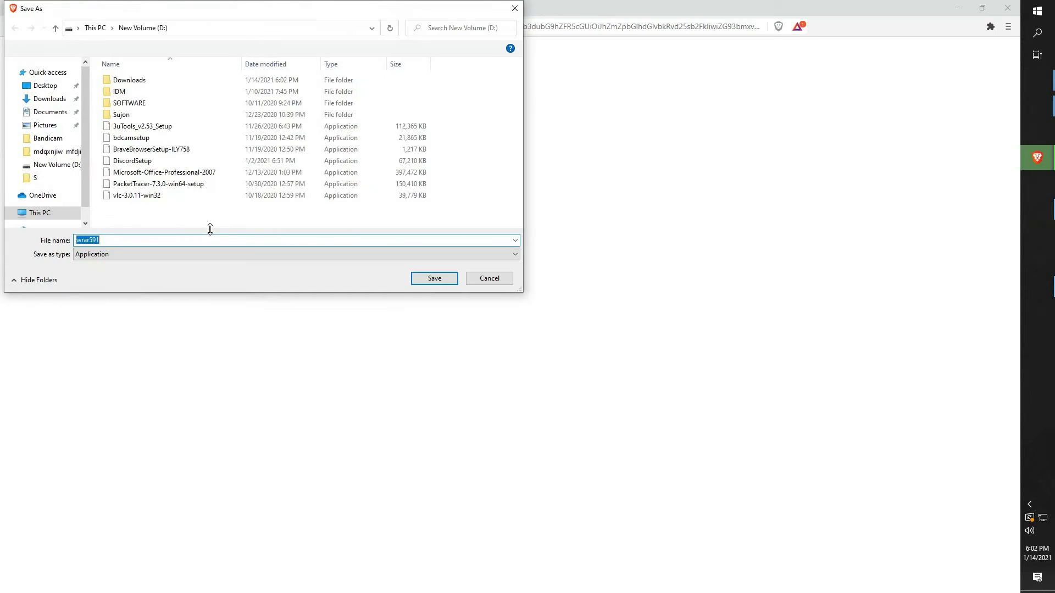
Step: Create a folder named Winrar on New Volume (D:) and save the wrar591 installer in it
click(181, 219)
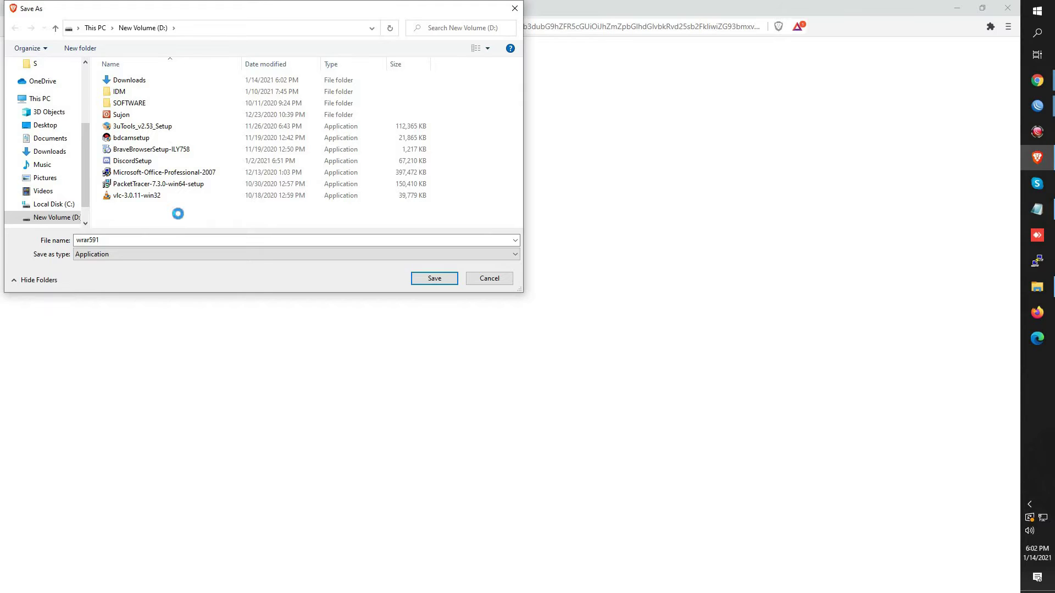
right_click(178, 214)
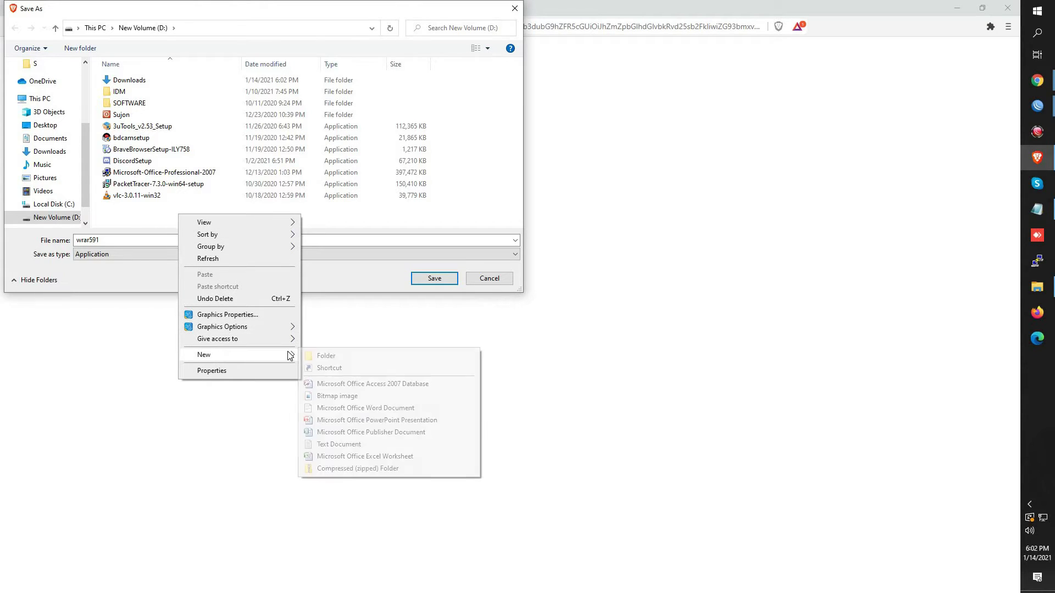
click(322, 356)
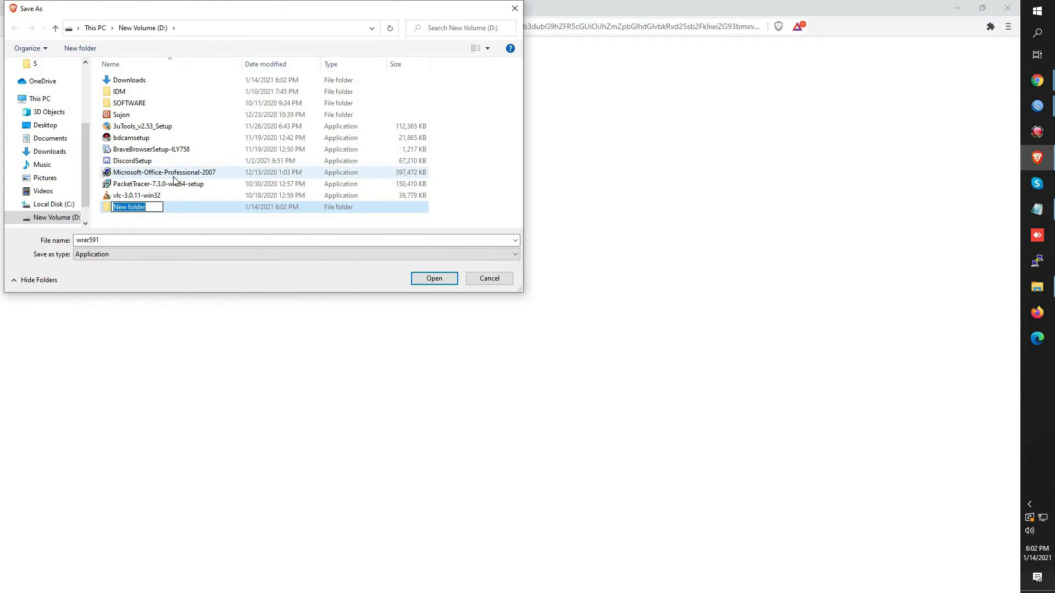
key(BackSpace)
text(Winrar)
click(157, 224)
click(137, 212)
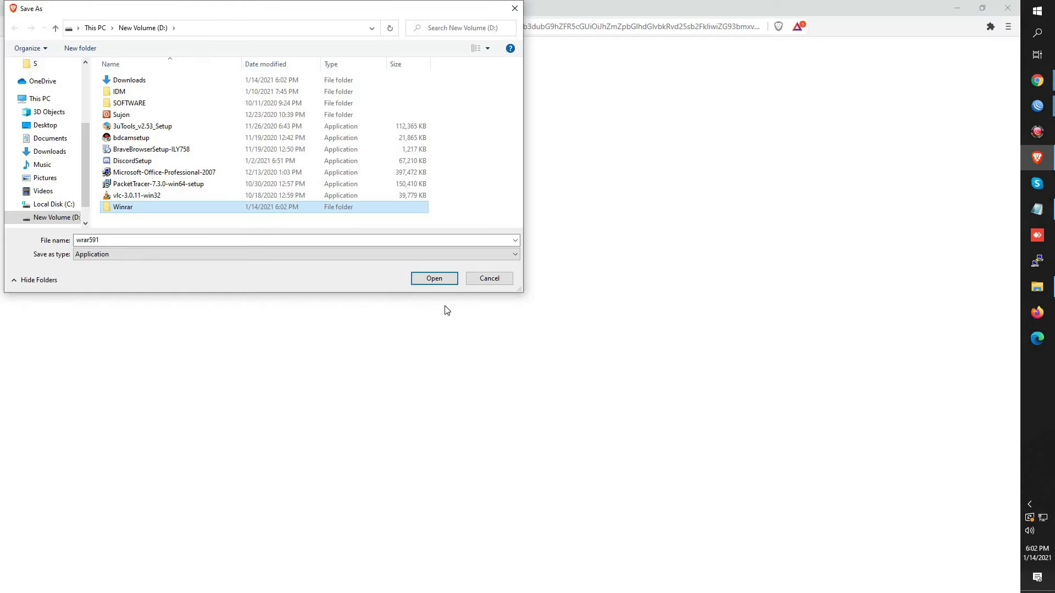
click(439, 283)
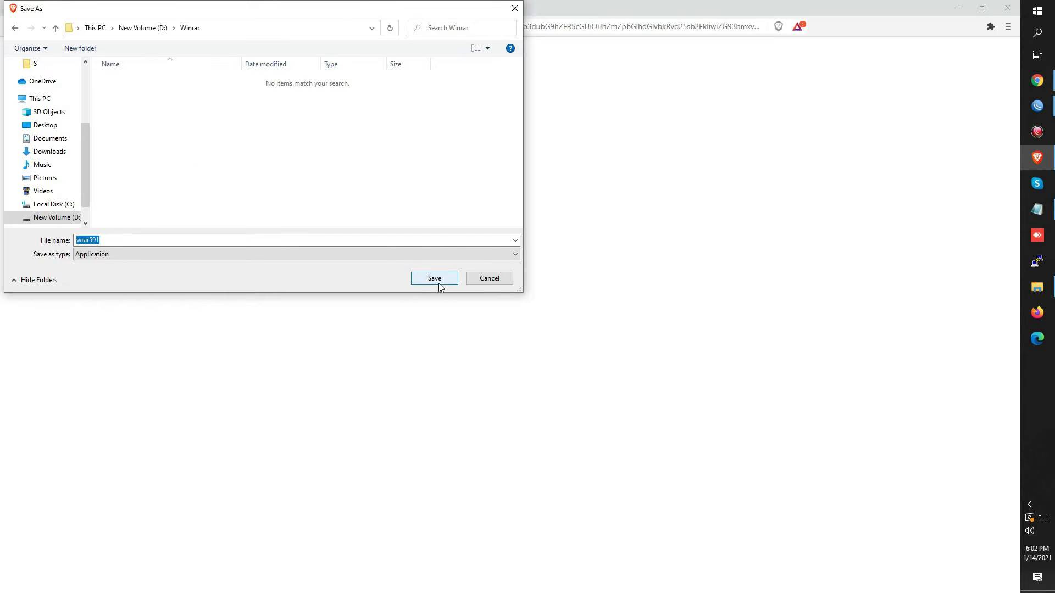
click(439, 283)
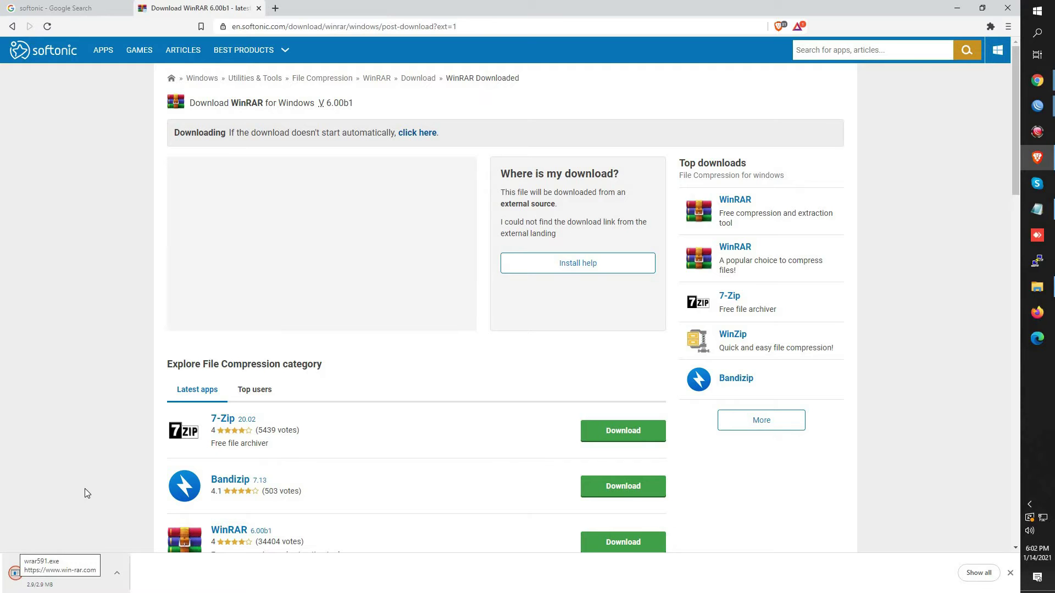
Step: Show the downloaded wrar591.exe in its folder and run the installer
click(117, 572)
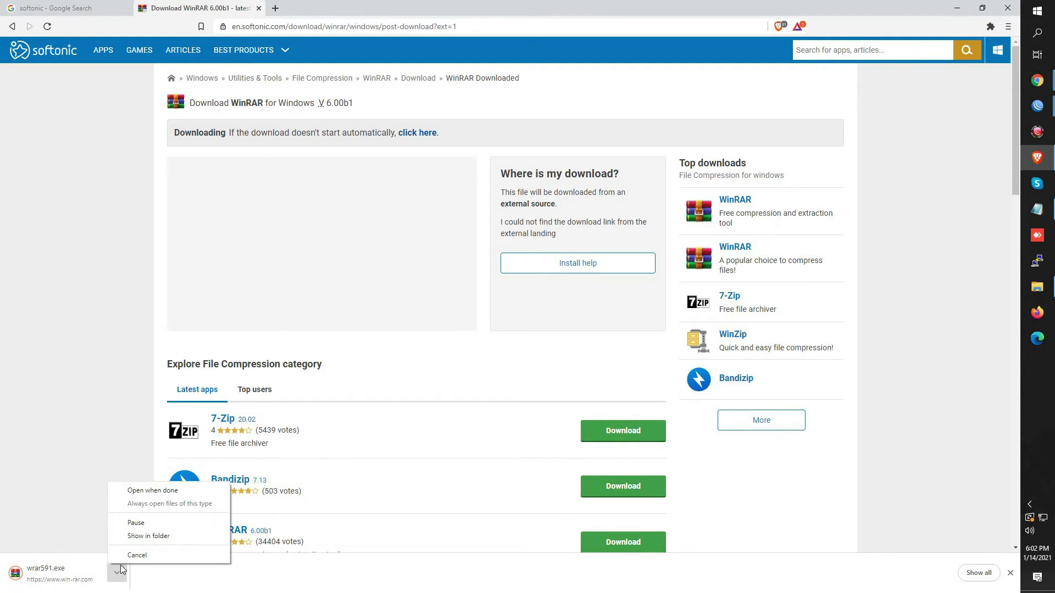
click(139, 536)
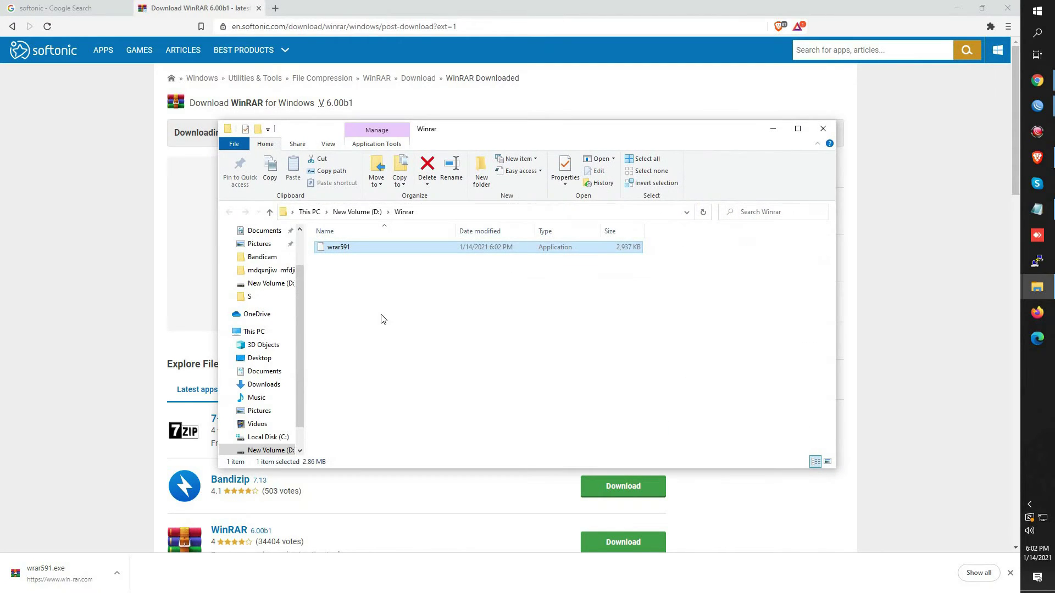
click(383, 319)
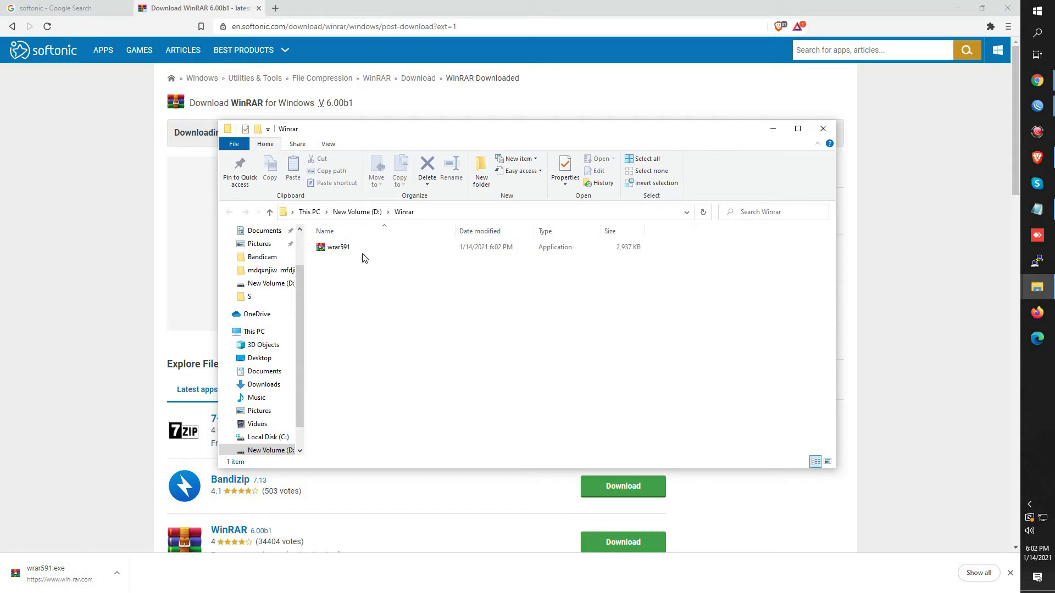
click(797, 128)
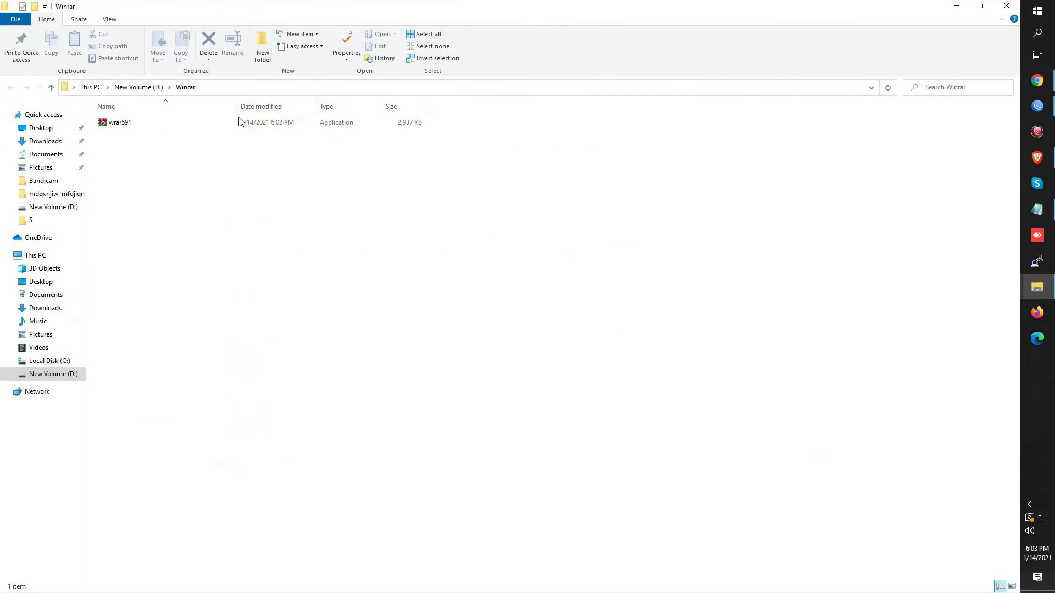
double_click(169, 121)
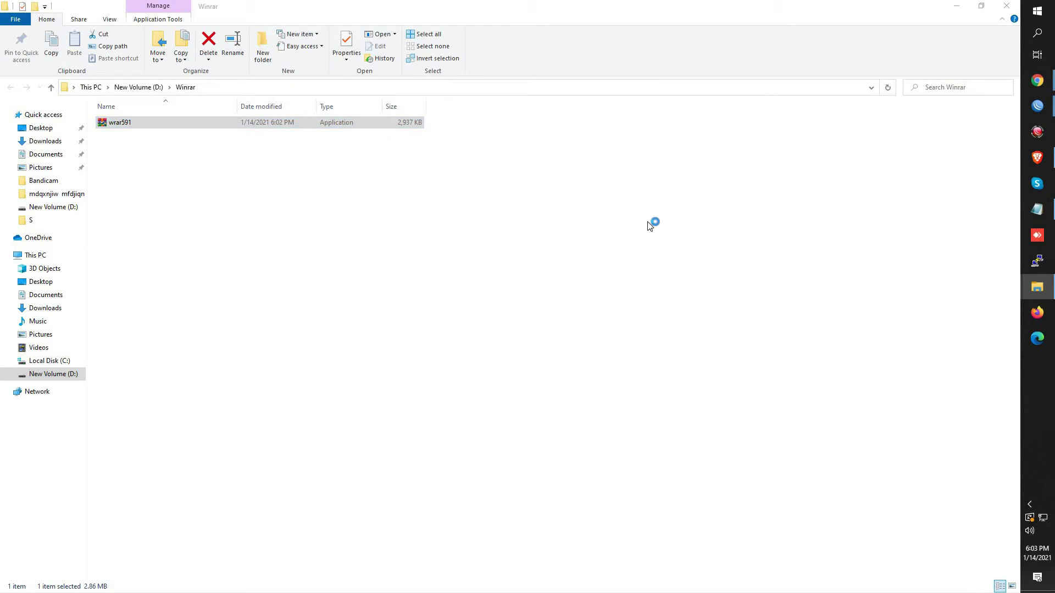
click(981, 5)
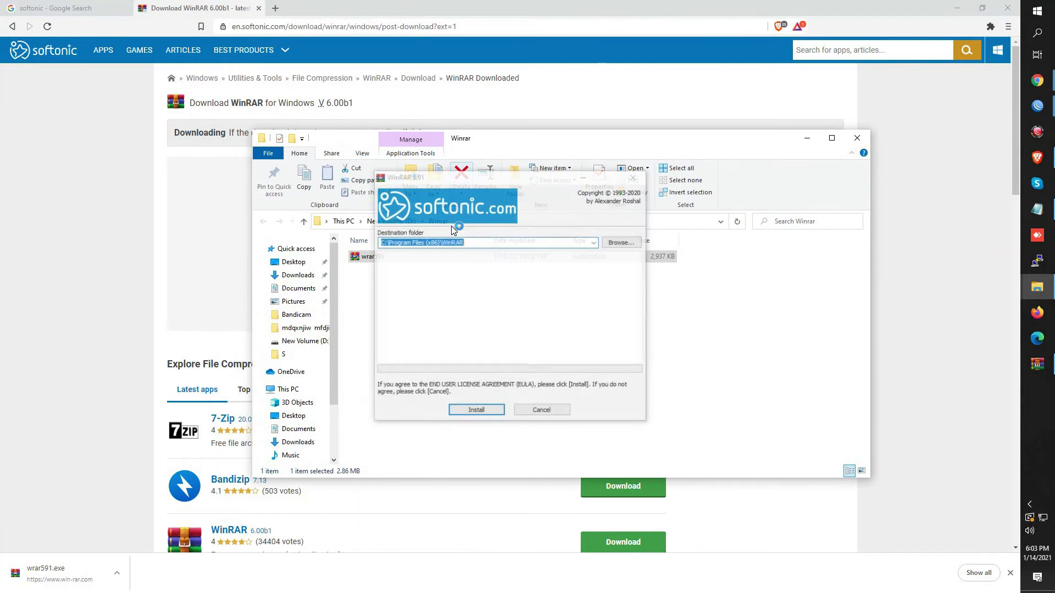
Step: Install WinRAR in C:\Program Files (x86)\WinRAR with the default association and integration options, and dismiss the version notice
click(476, 412)
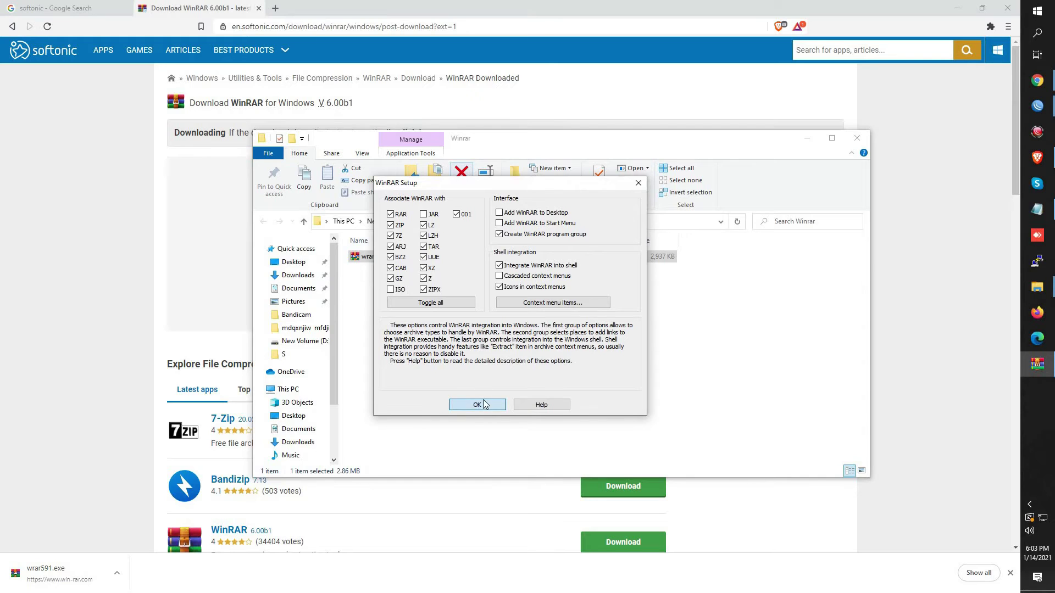
click(478, 407)
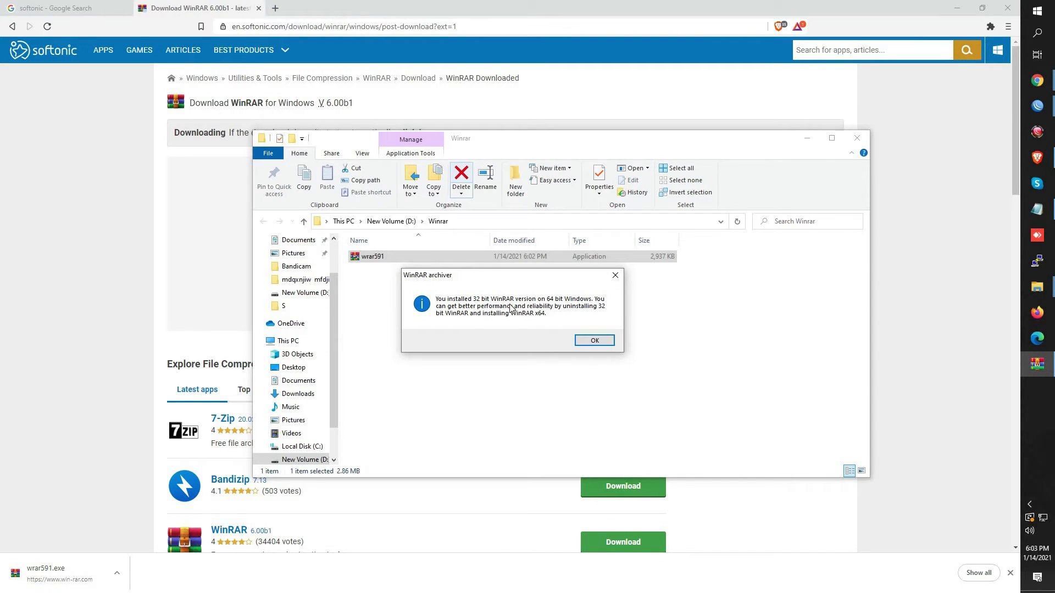
click(611, 340)
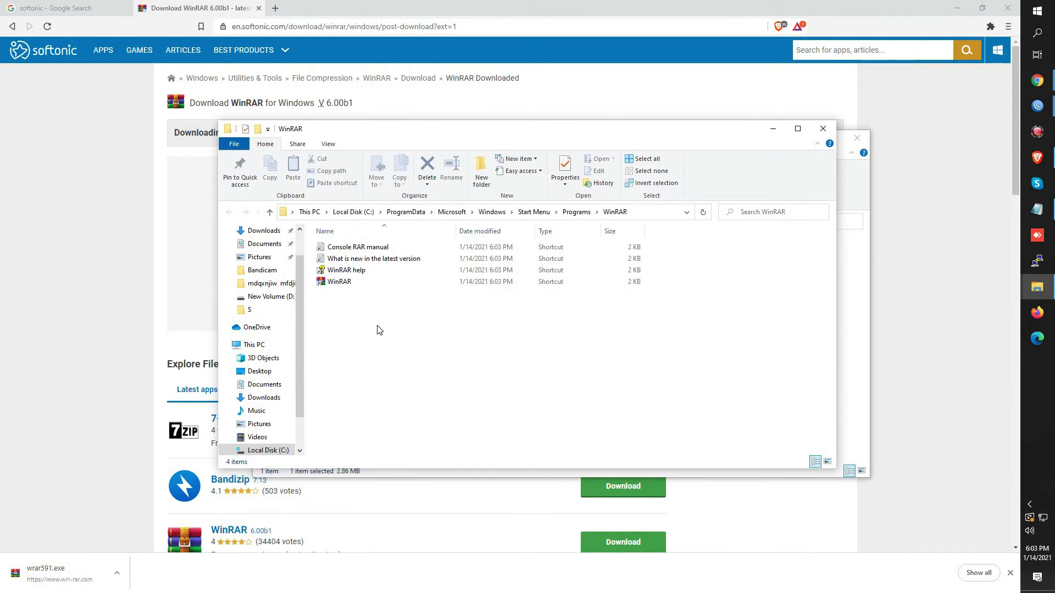
Step: Minimise the open folder and browser windows and refresh the desktop
click(774, 132)
click(805, 135)
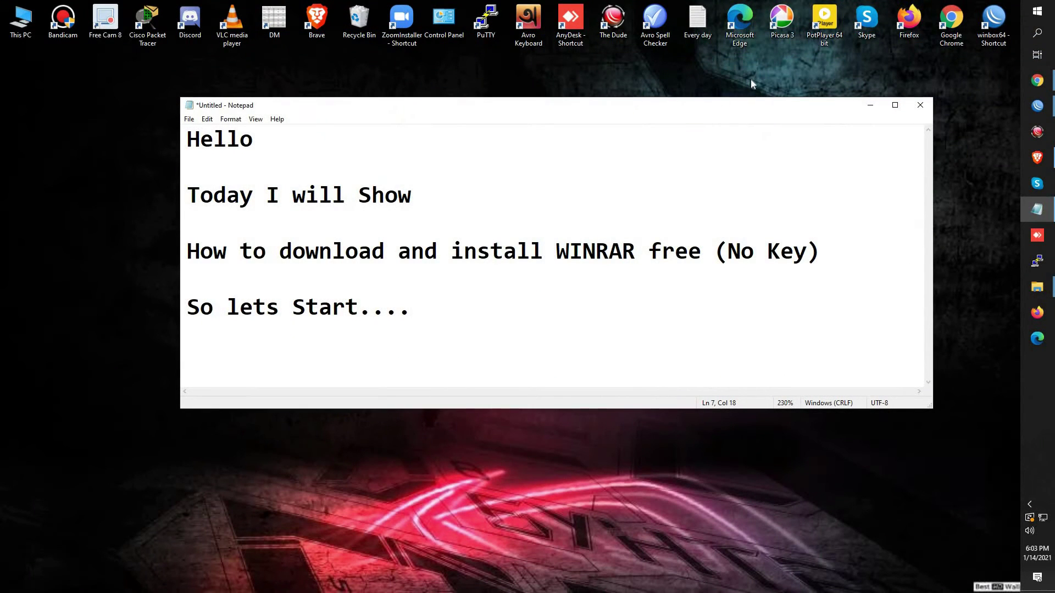
right_click(751, 79)
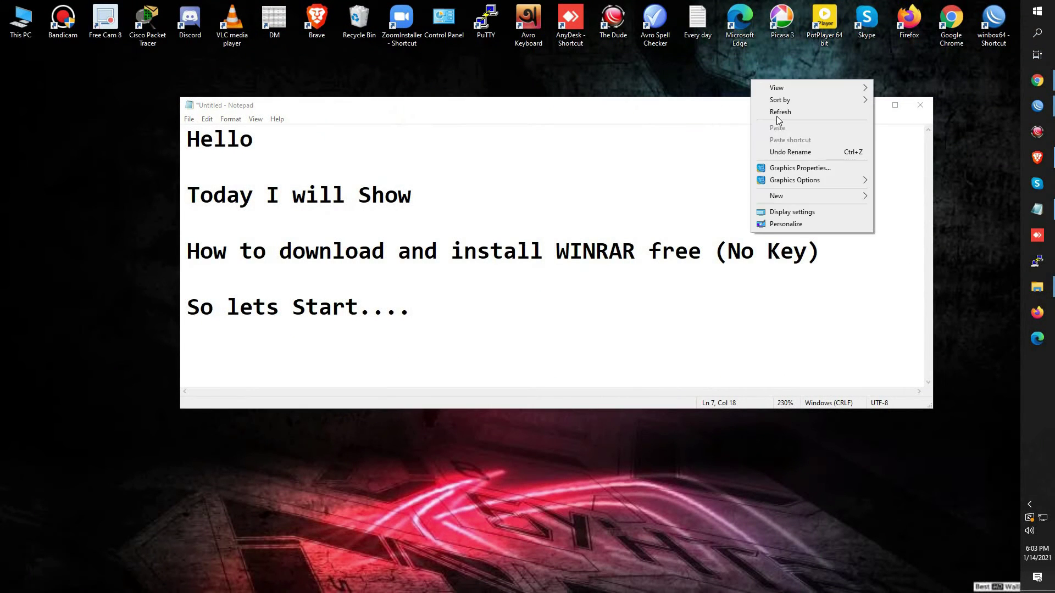
click(779, 112)
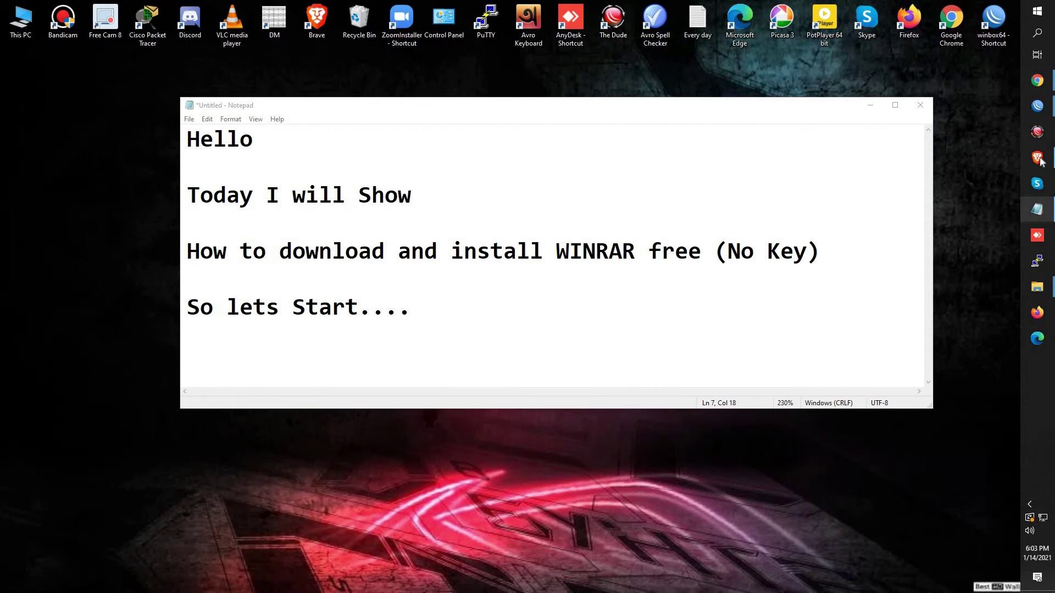
Step: Bring up the WinRAR folder window in File Explorer, maximise it, and open the IDM folder on New Volume (D:)
mouse_move(1037, 286)
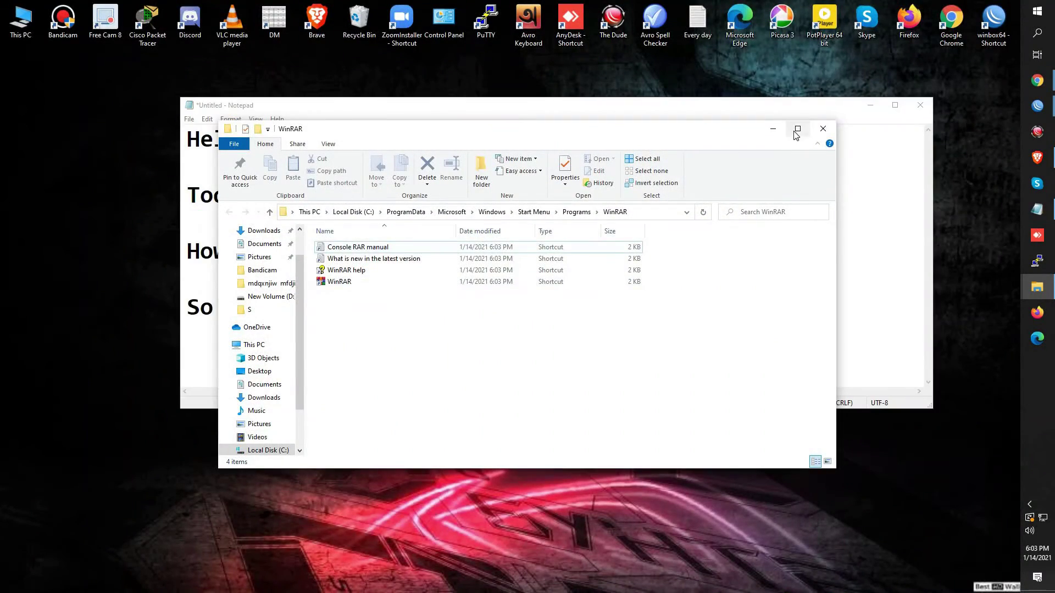
click(798, 130)
click(51, 204)
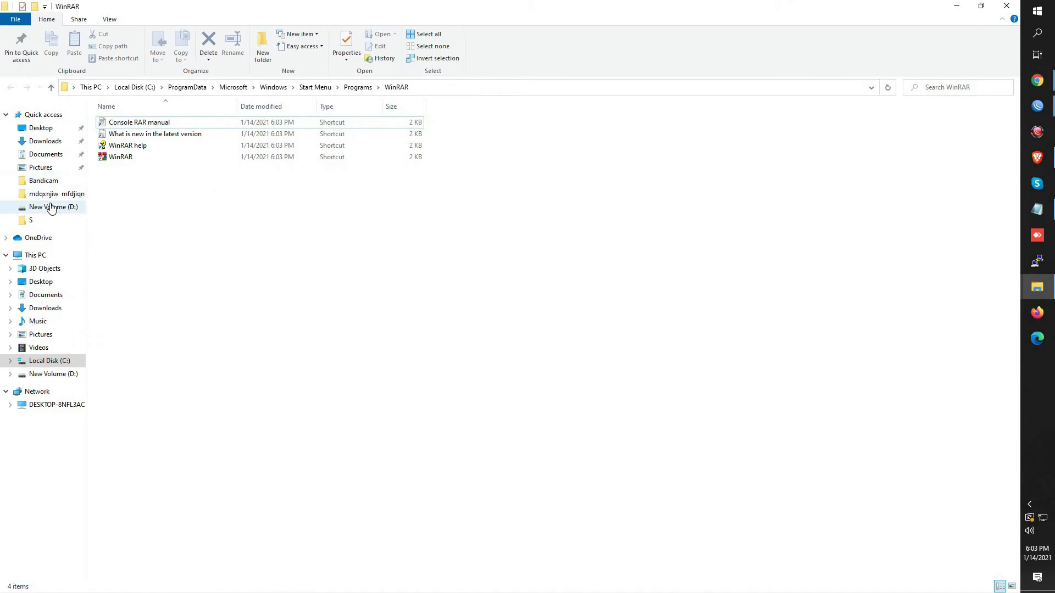
click(162, 138)
double_click(162, 137)
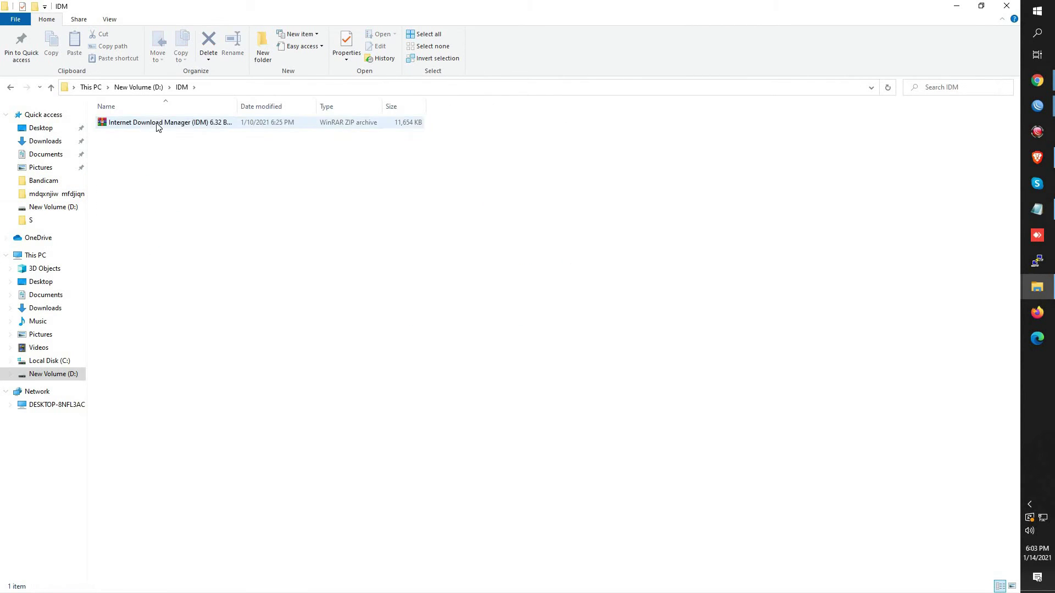
Step: Examine the WinRAR extraction commands offered for the Internet Download Manager ZIP archive without running any
click(158, 122)
right_click(158, 122)
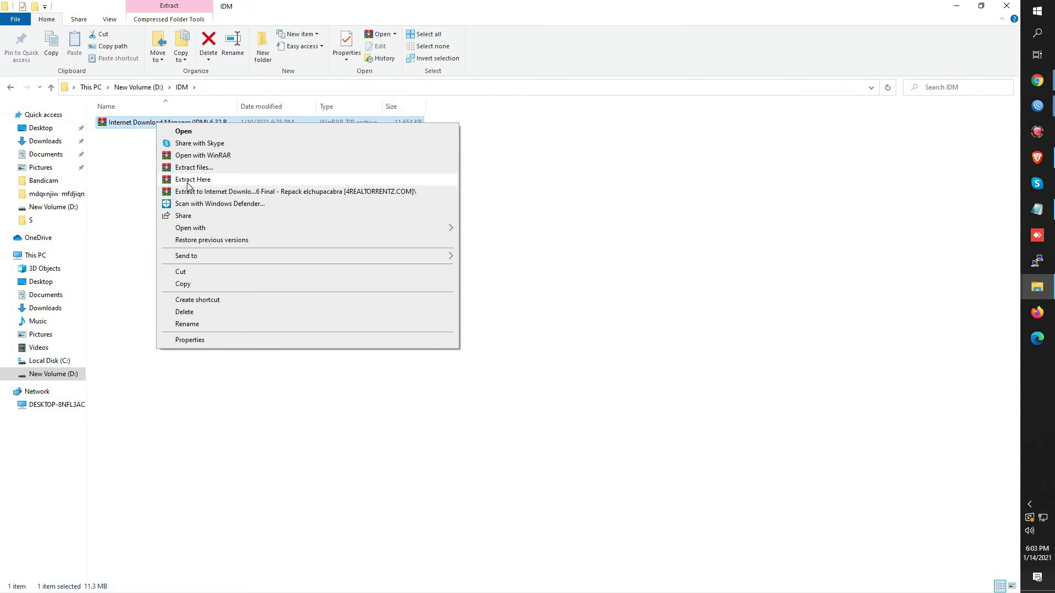
click(134, 178)
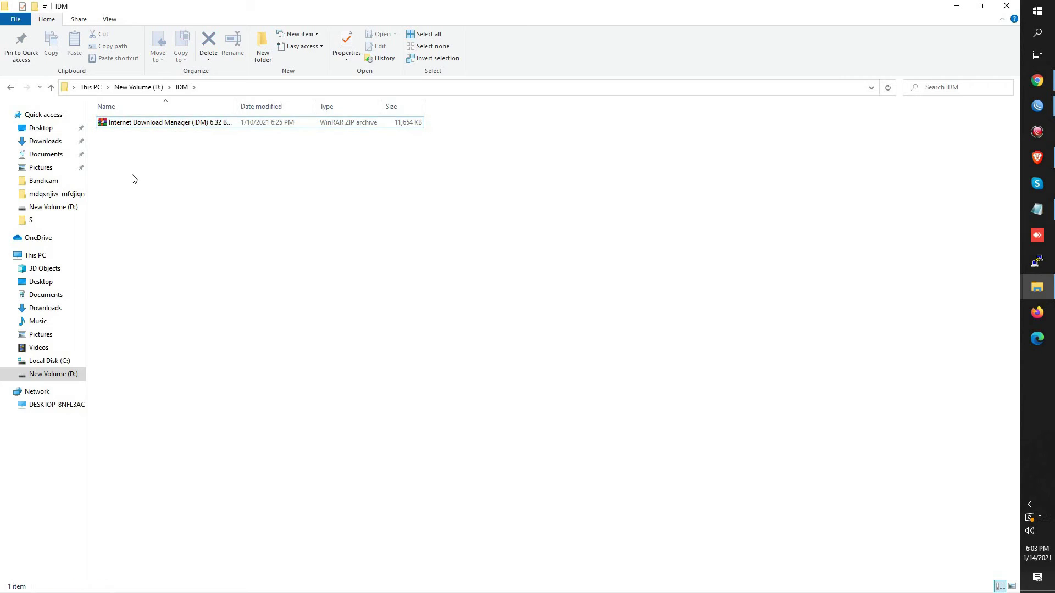
right_click(126, 128)
click(657, 183)
Step: Switch to Notepad, add the line "Already Install Winrar" followed by a blank line, and minimise the note
click(1036, 209)
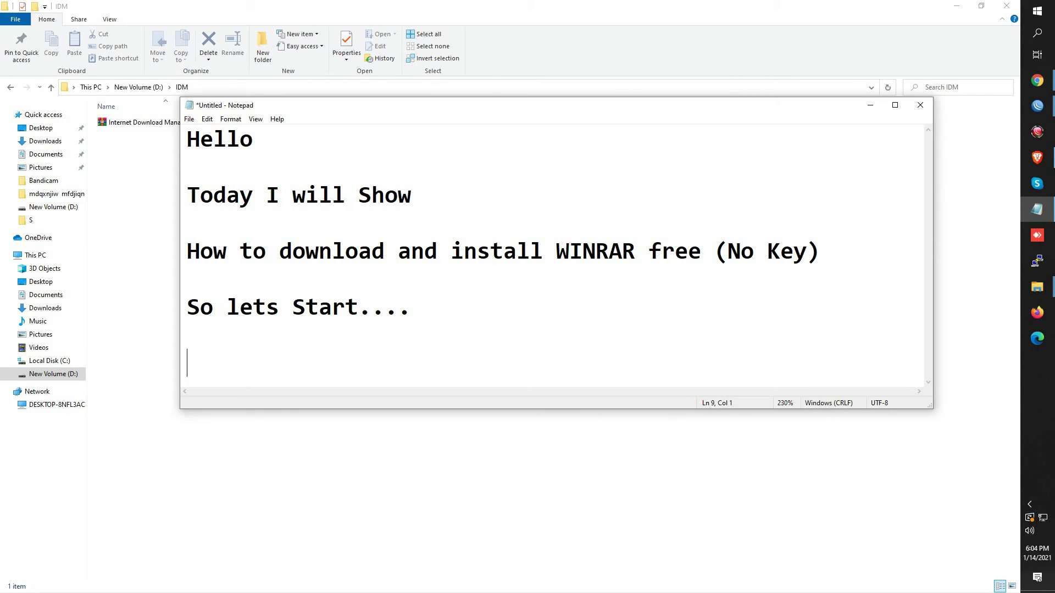
text(Already Install )
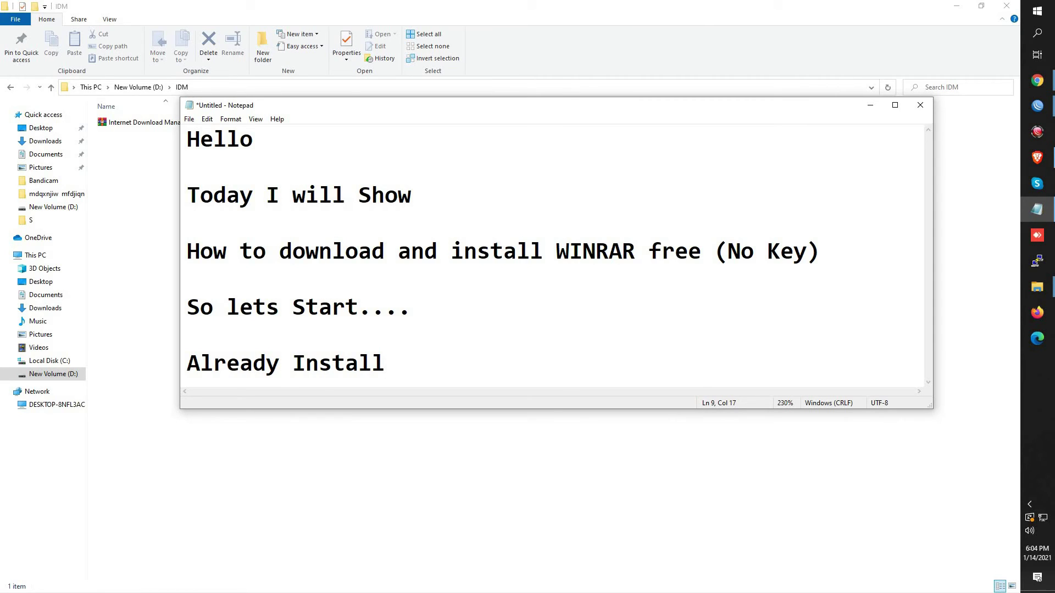
text(Winrar)
key(Return)
key(Return)
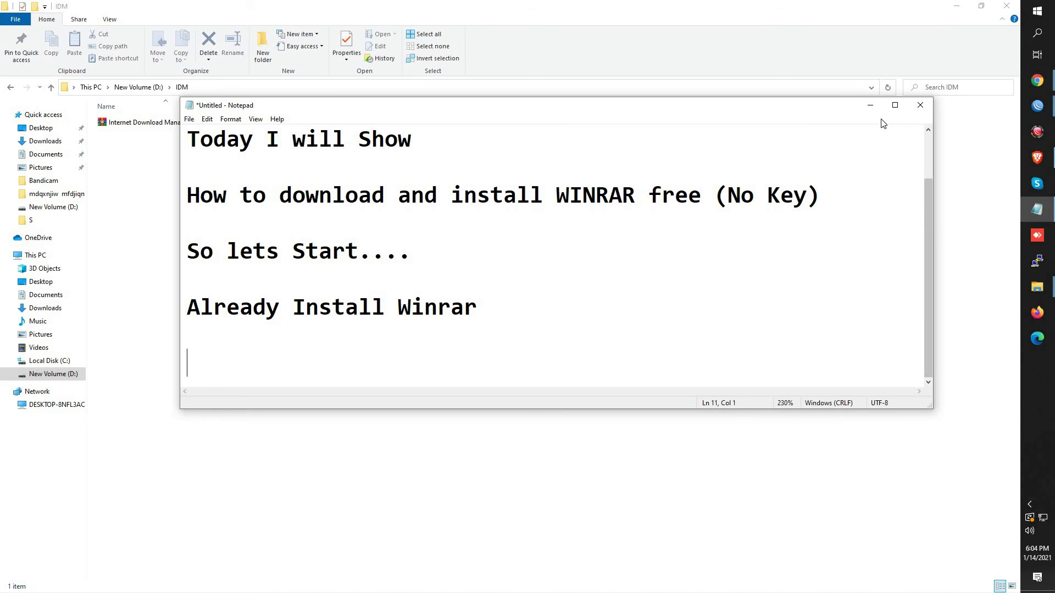
click(869, 105)
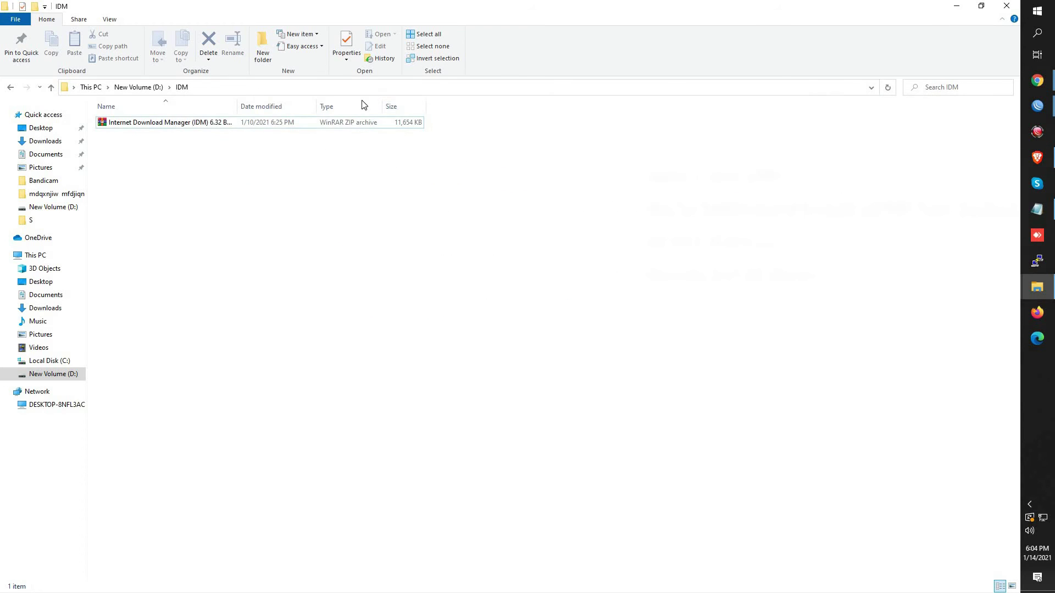
Step: Extract the Internet Download Manager ZIP archive directly into the IDM folder with WinRAR and clear the file selection
right_click(167, 121)
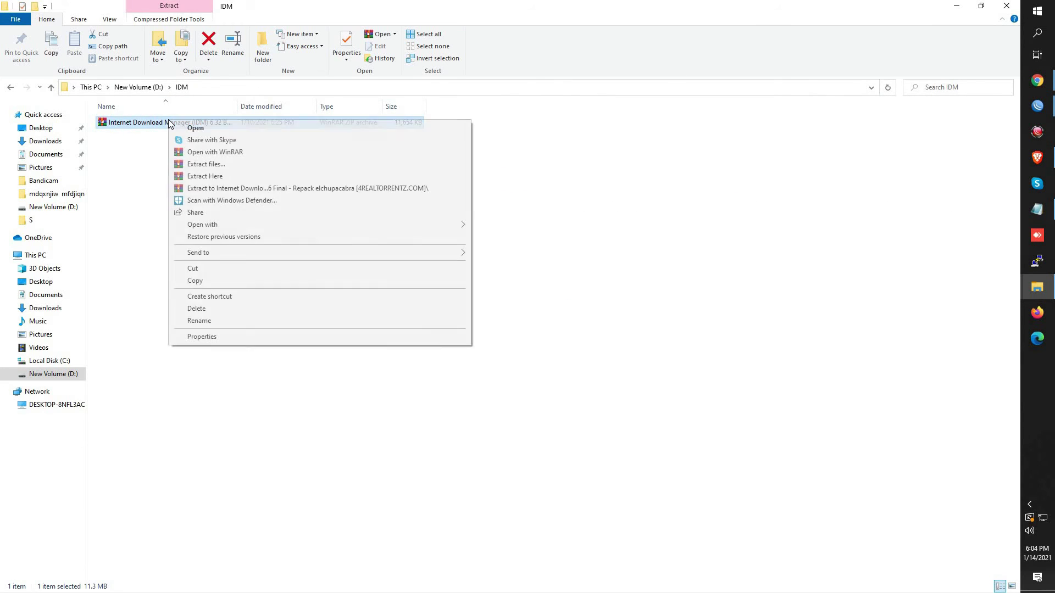
click(209, 181)
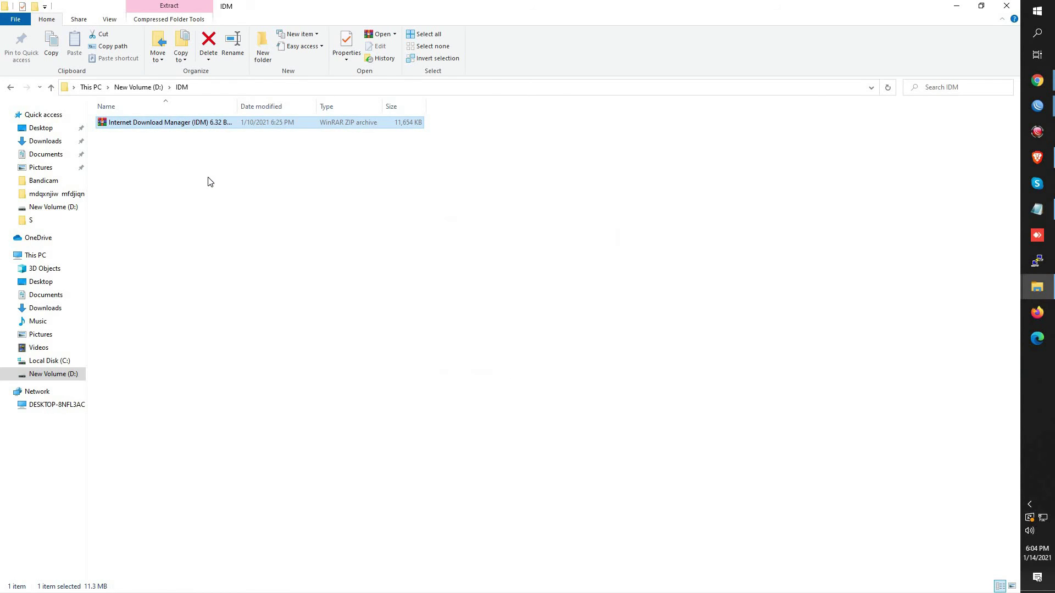
click(381, 244)
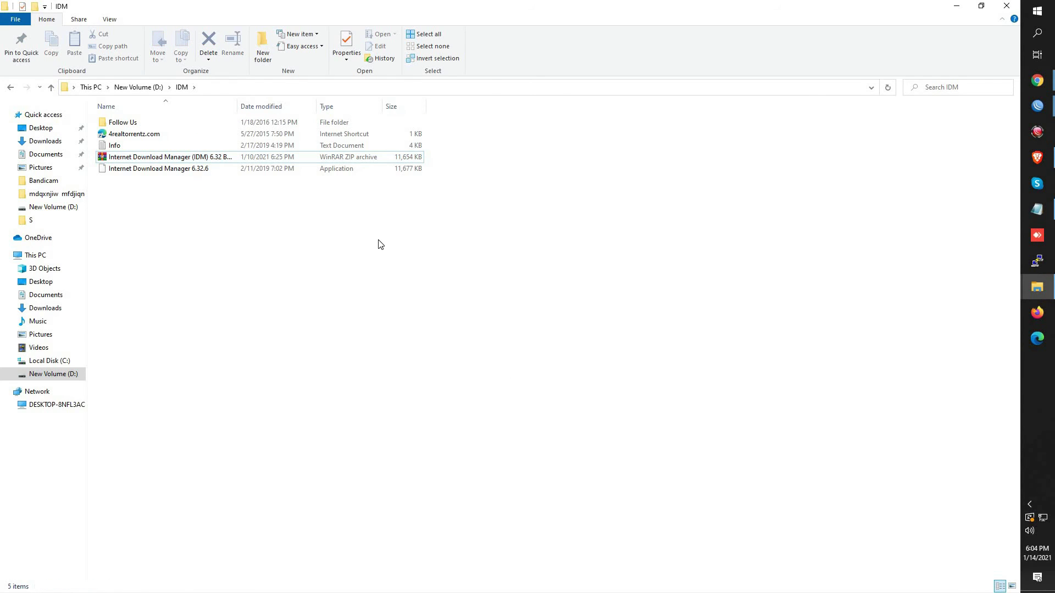
Step: Switch back to Notepad and write "Check Done" as the last line of the note
click(1036, 209)
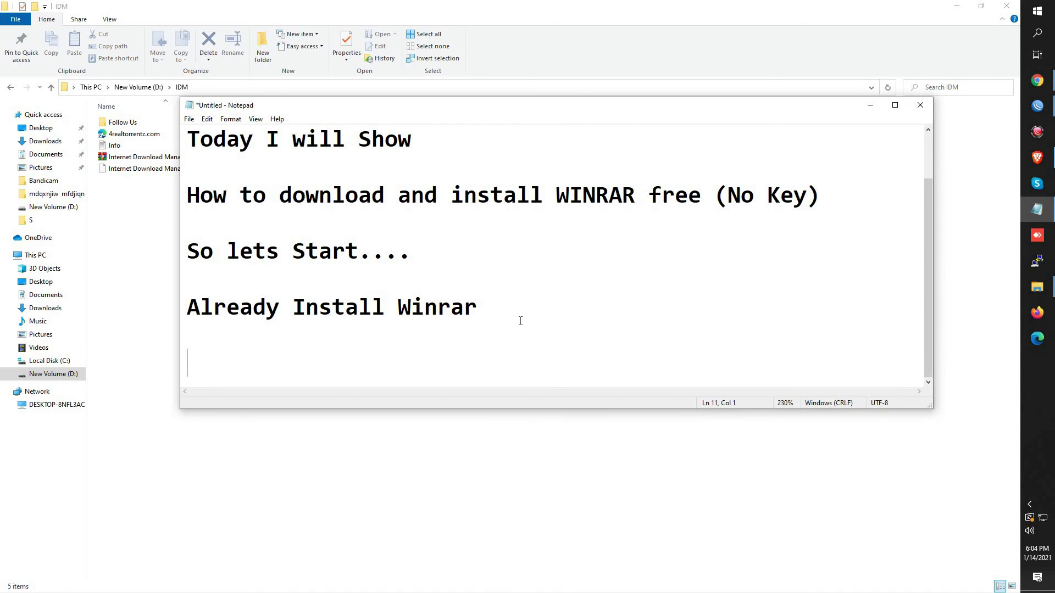
text(Check )
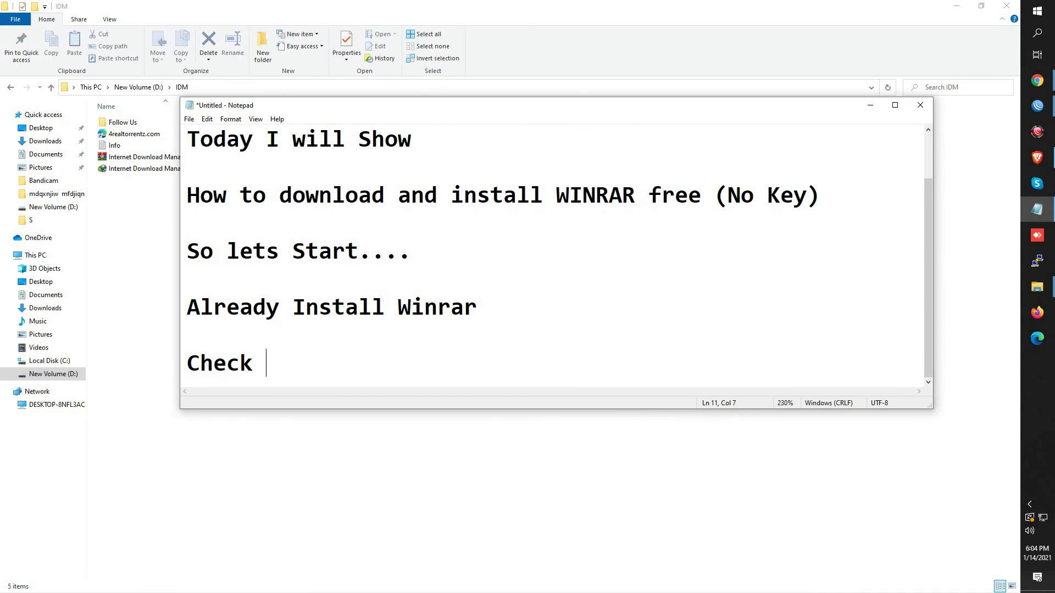
text(Done)
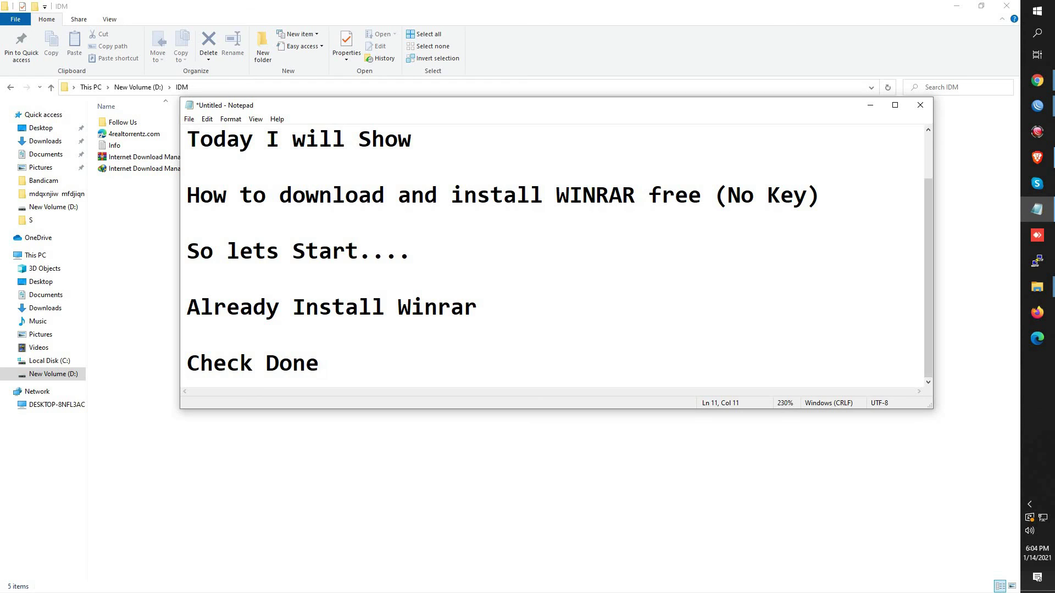